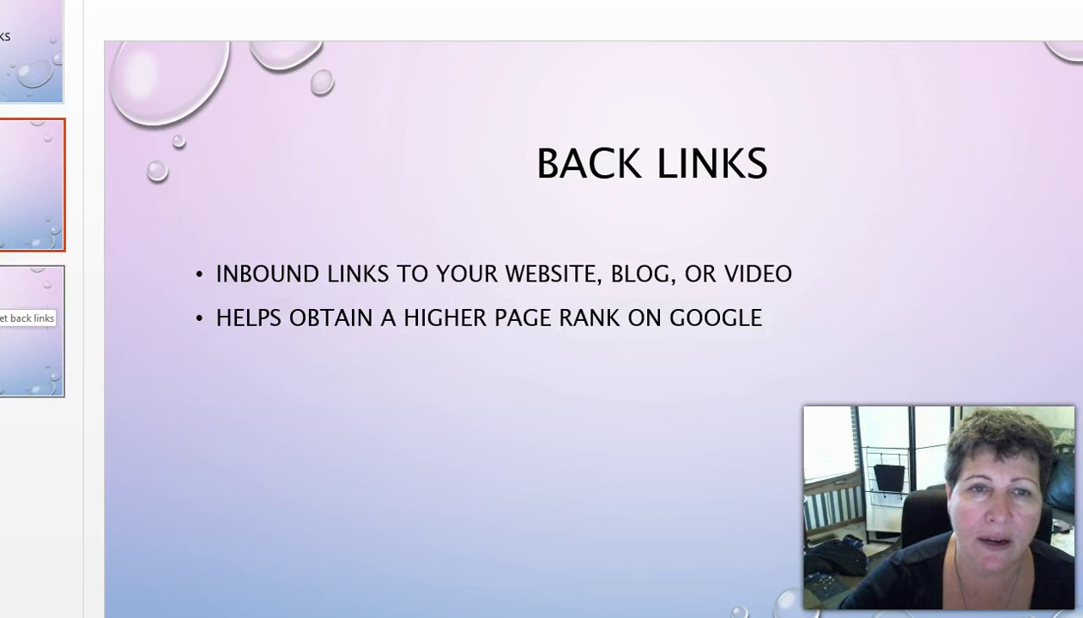
Display the slide on how to get back links
left_click(25, 300)
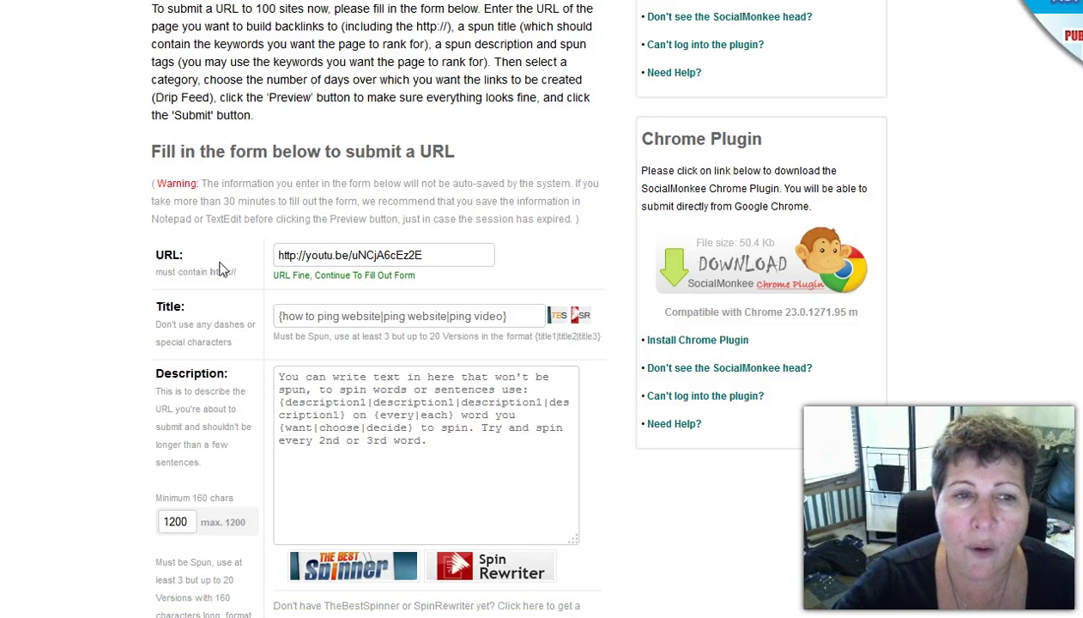
Set the URL submission's category to Business and its drip feed to over 10 days
scroll(388, 180, "up", 5)
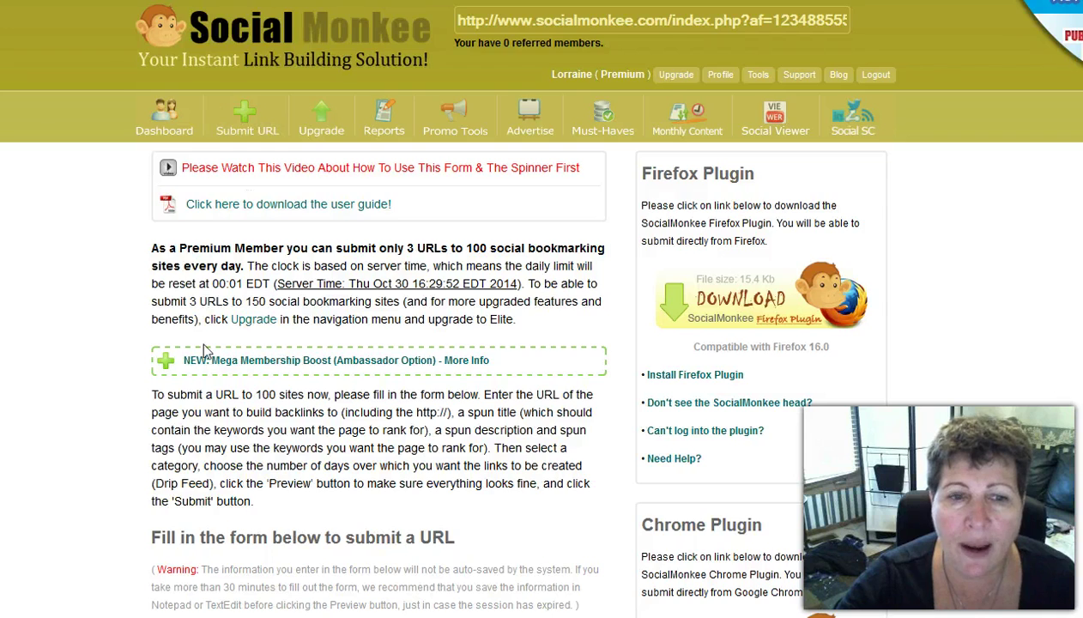
scroll(204, 349, "down", 5)
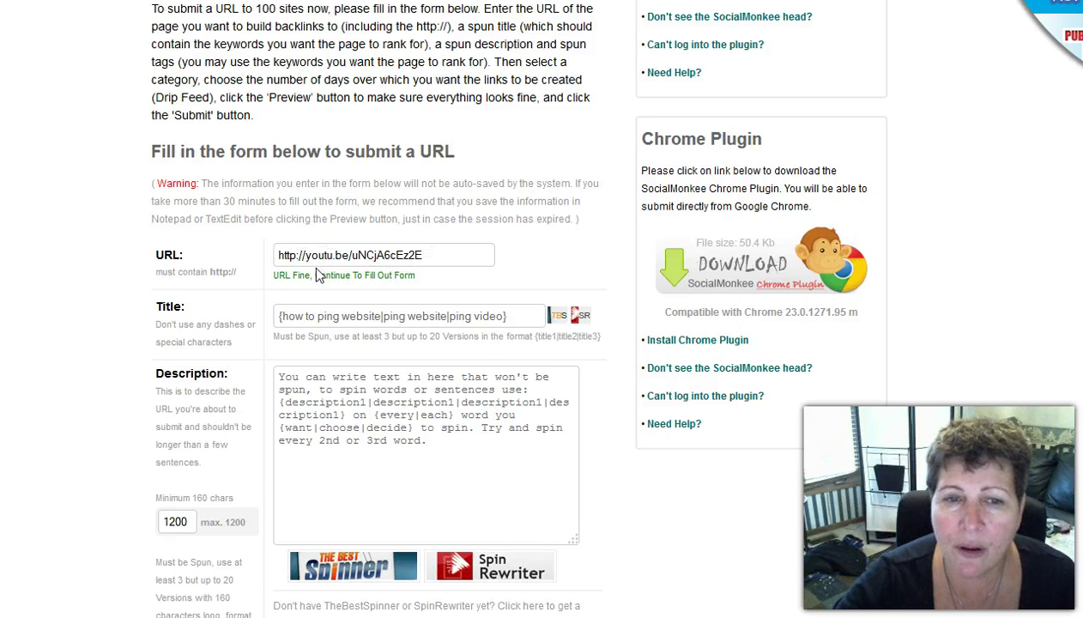
scroll(316, 273, "down", 3)
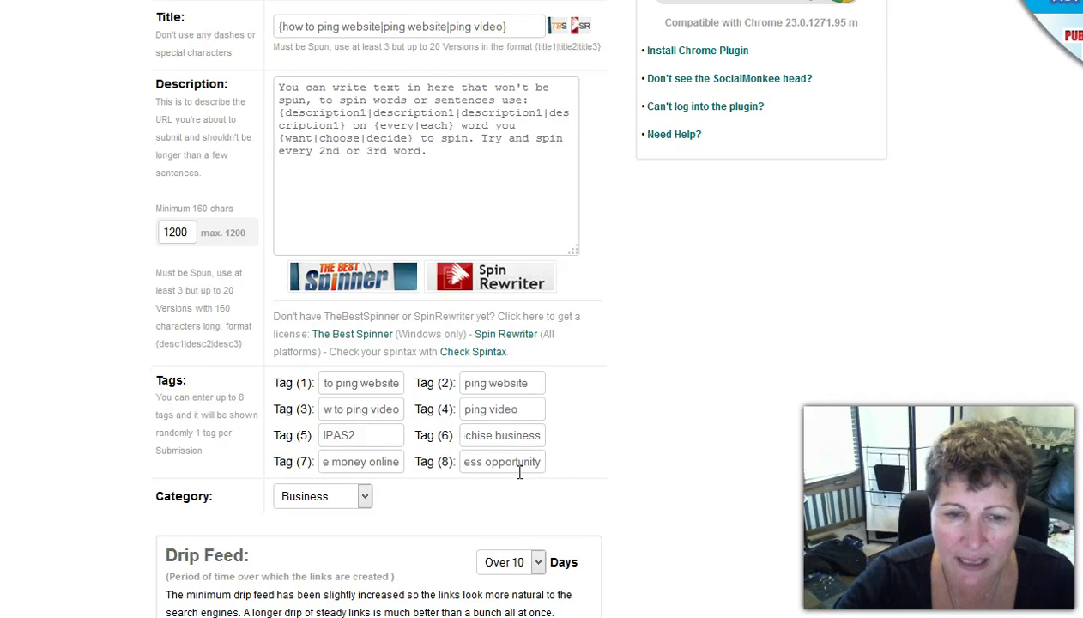
left_click(365, 497)
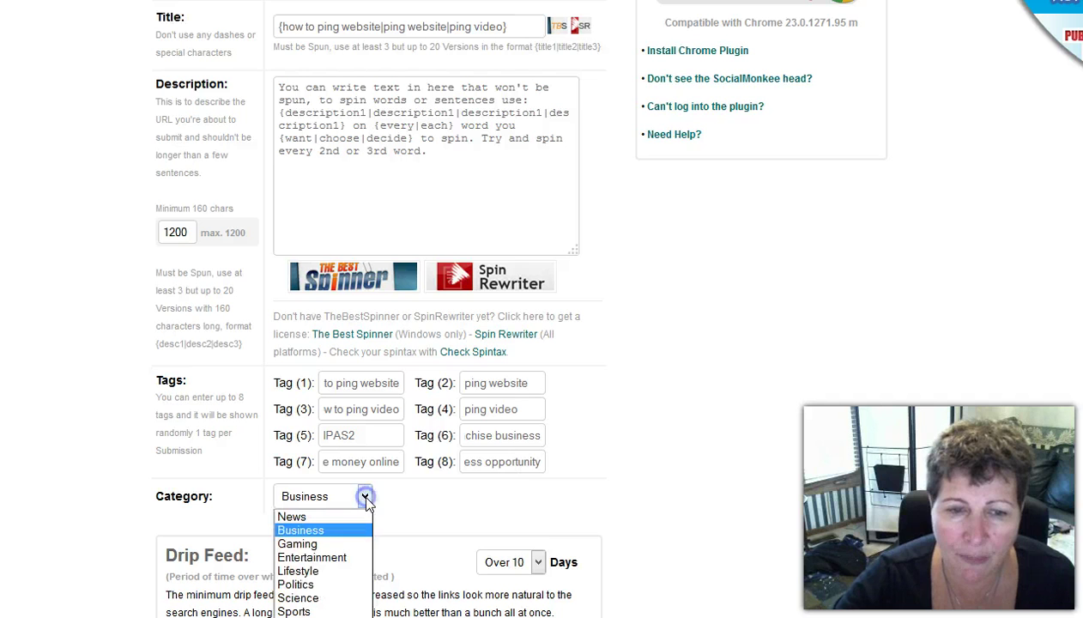
left_click(336, 529)
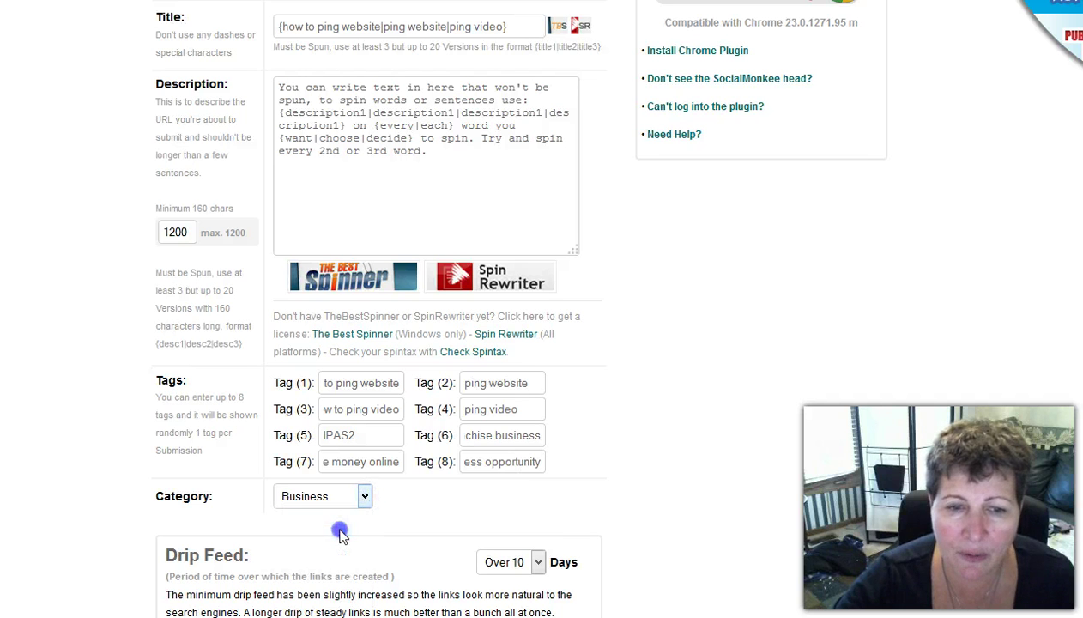
left_click(538, 564)
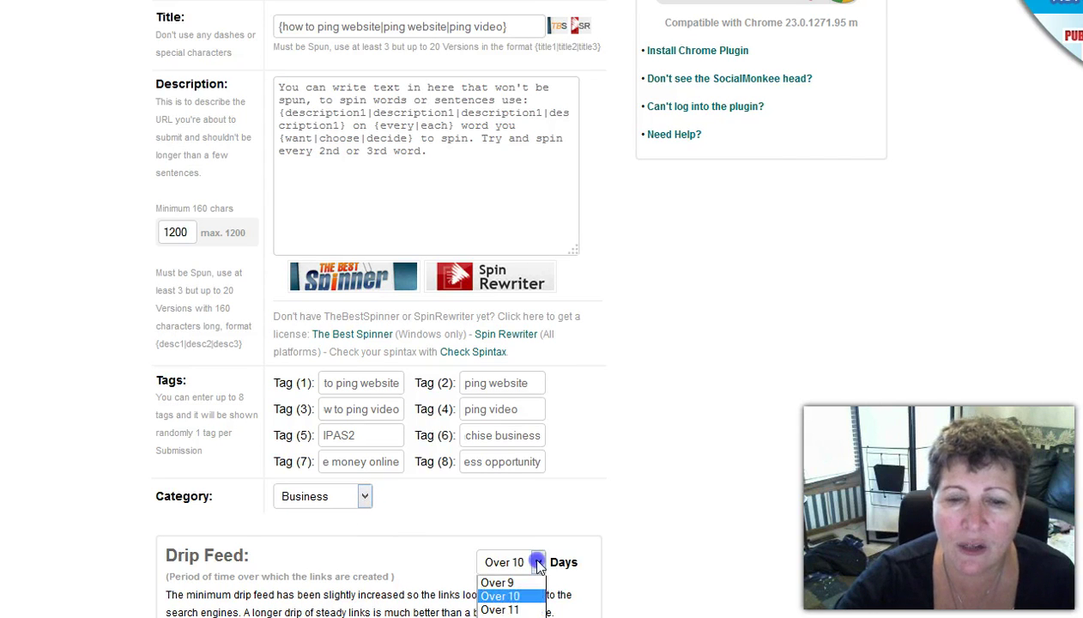
left_click(517, 598)
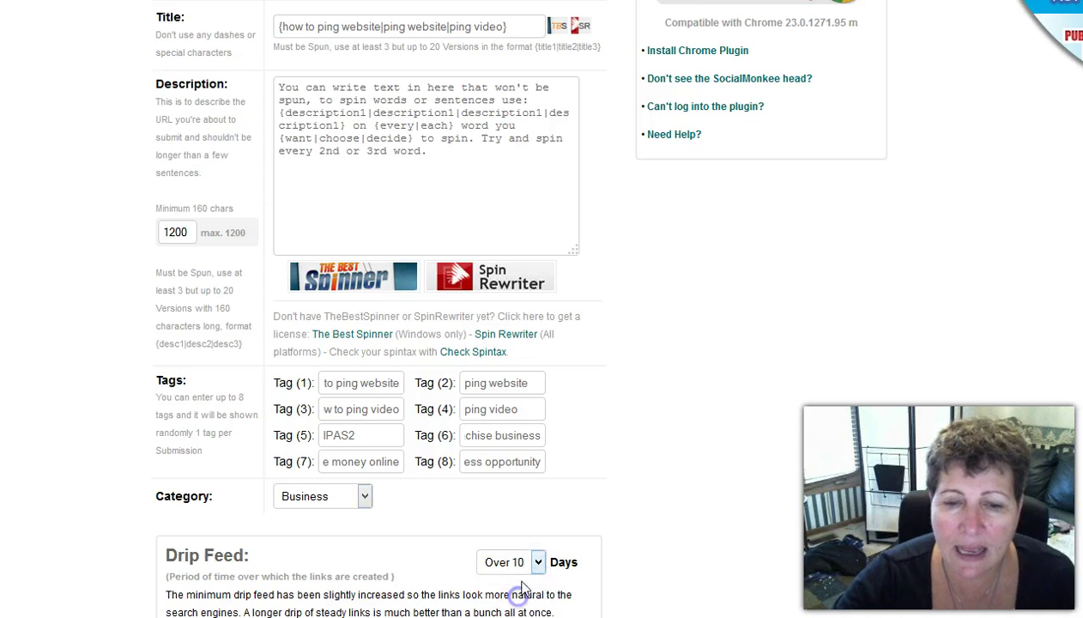
scroll(515, 575, "down", 3)
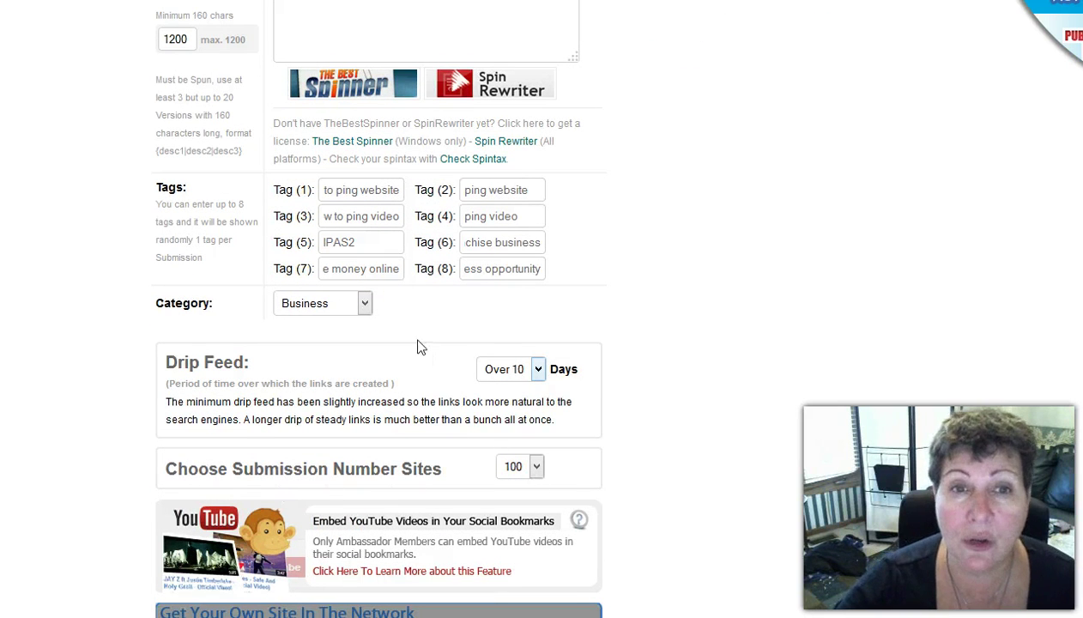
Switch to the YouTube page of the "How to ping website" video, expand its description and open it for editing
scroll(420, 347, "up", 4)
scroll(419, 347, "up", 7)
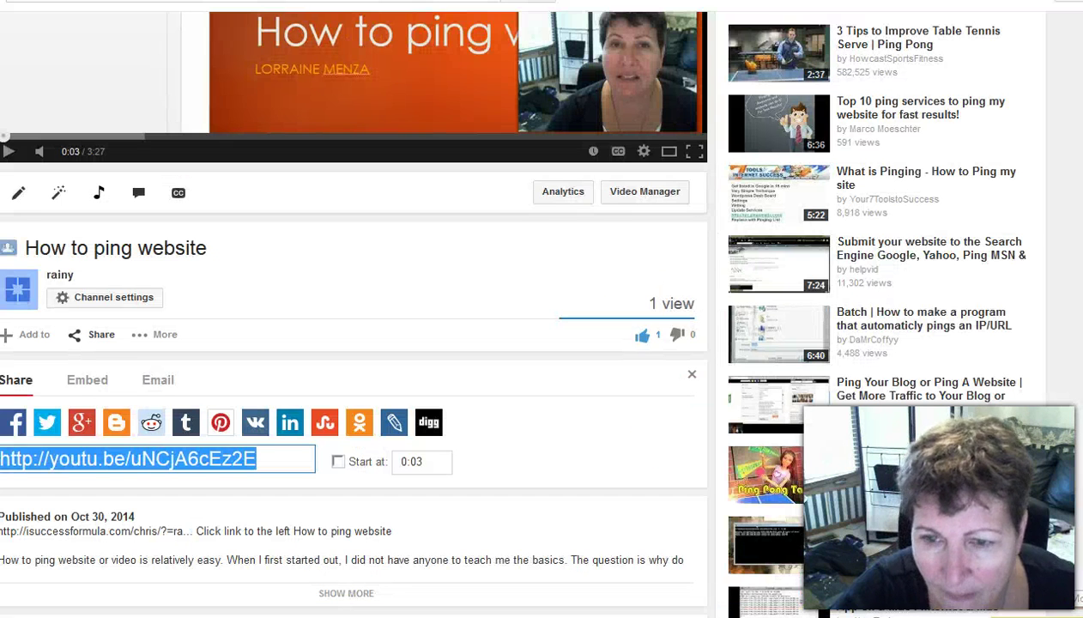
scroll(42, 234, "down", 1)
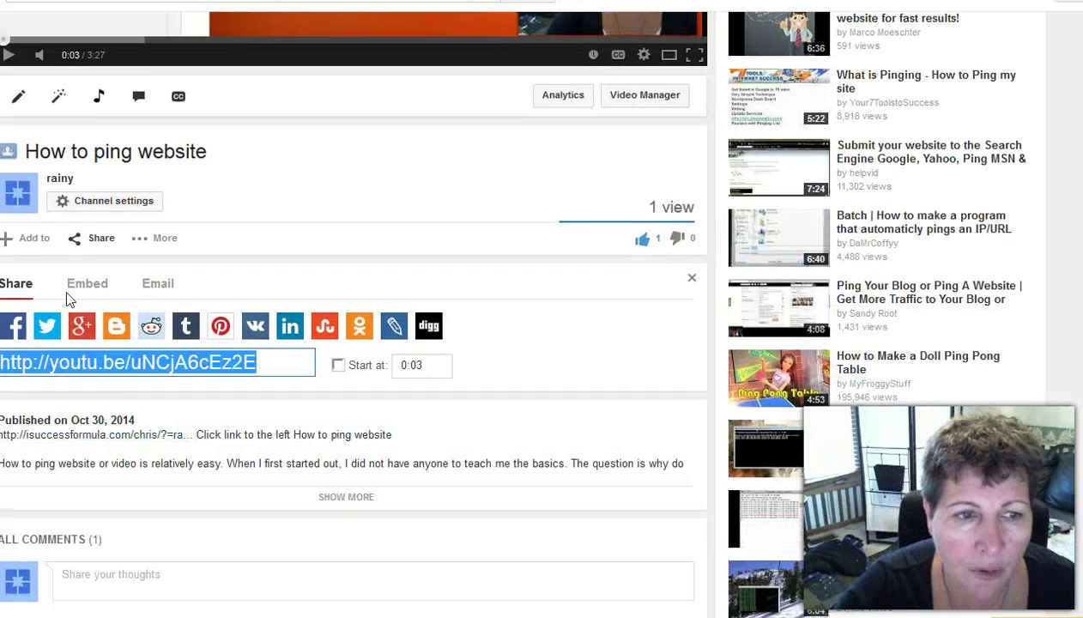
left_click(15, 283)
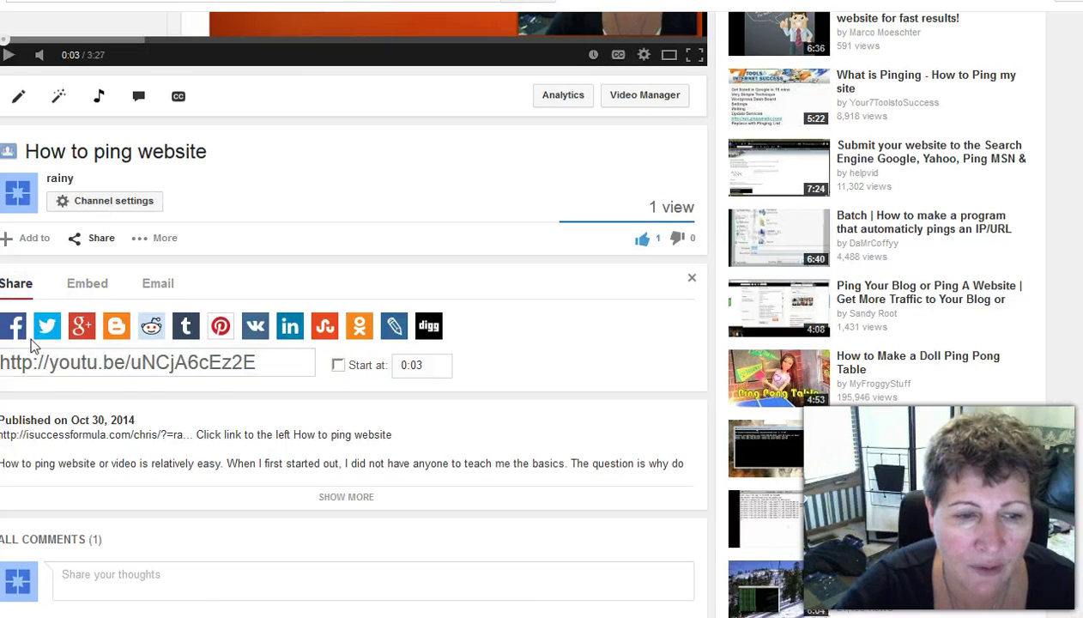
left_click(15, 283)
left_click(335, 497)
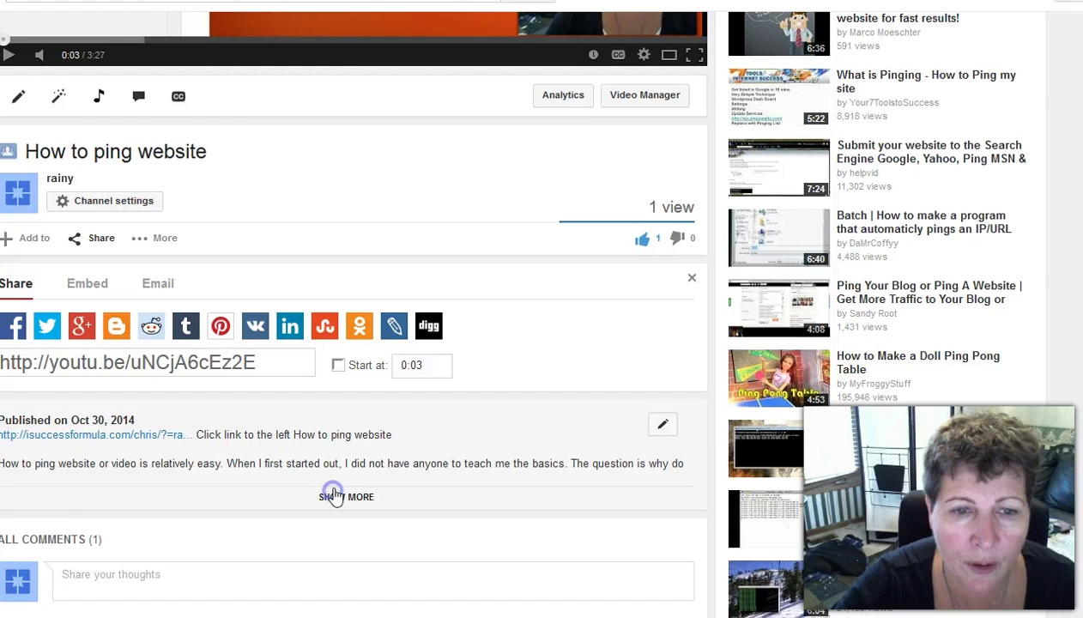
scroll(334, 491, "down", 1)
scroll(335, 491, "down", 2)
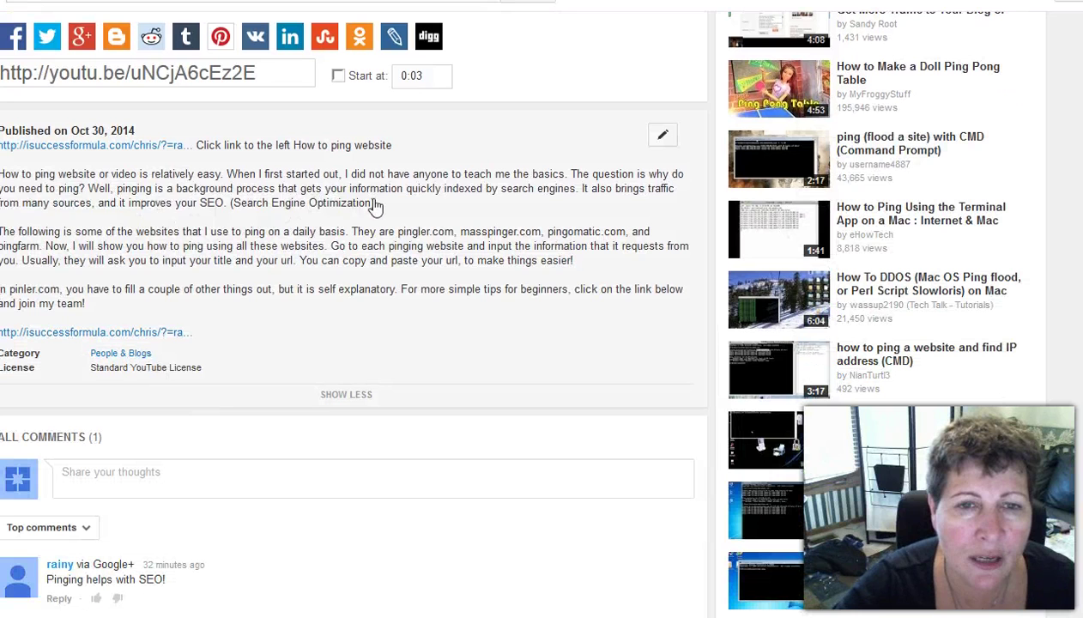
left_click_drag(375, 204, 5, 182)
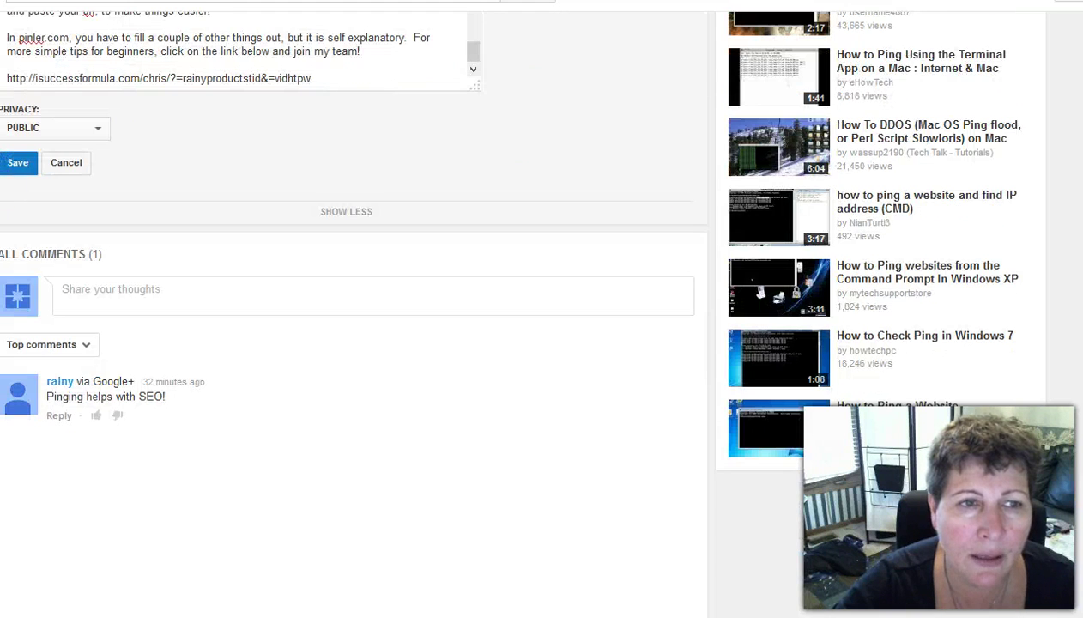
Copy the video description's paragraph from "How to ping website or video is relatively easy" through "(Search Engine Optimization)"
scroll(172, 189, "up", 3)
scroll(218, 196, "up", 1)
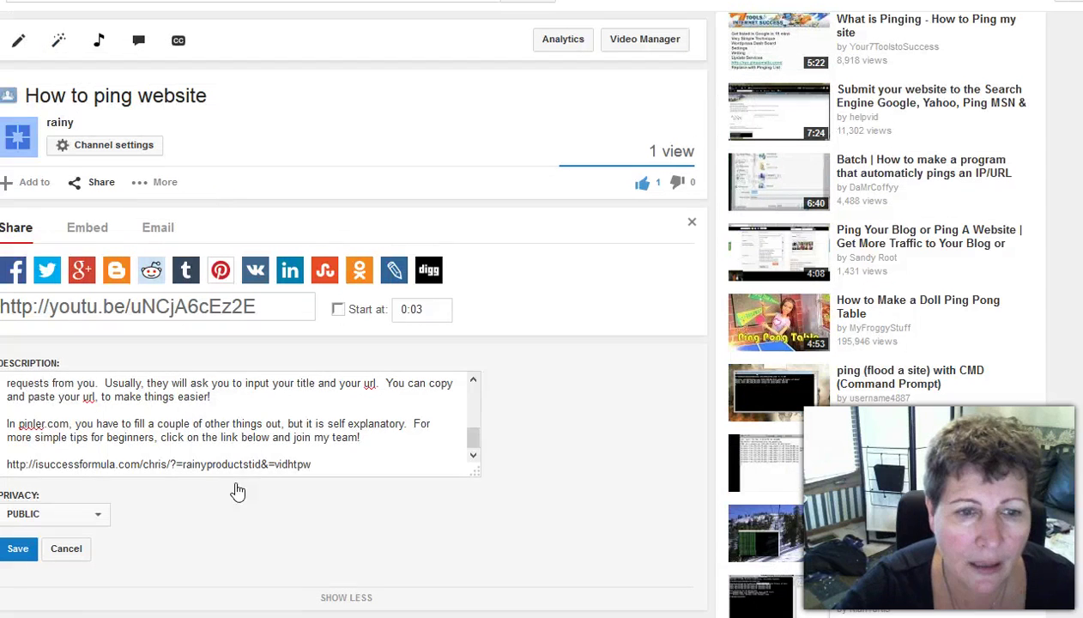
scroll(430, 415, "up", 5)
scroll(425, 416, "up", 1)
scroll(415, 429, "down", 2)
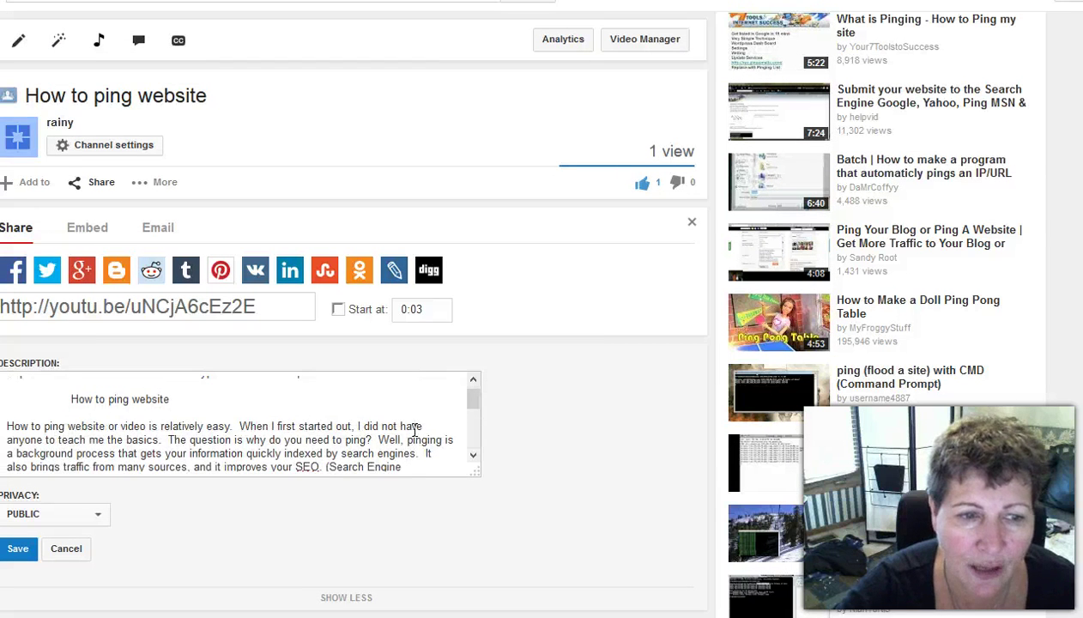
scroll(413, 438, "up", 2)
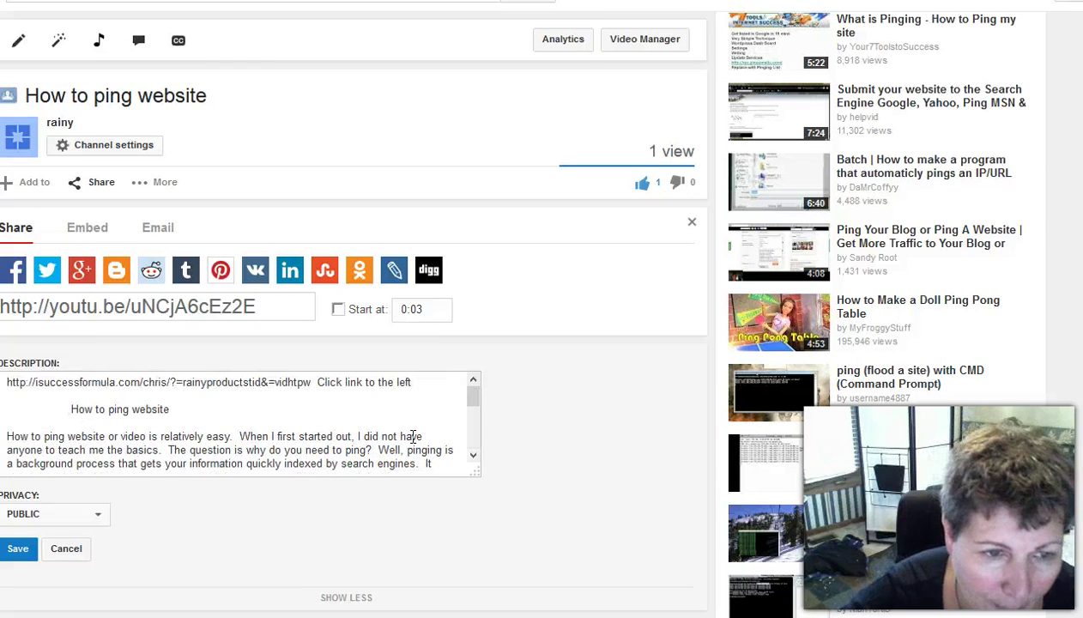
scroll(413, 438, "down", 2)
scroll(411, 435, "up", 1)
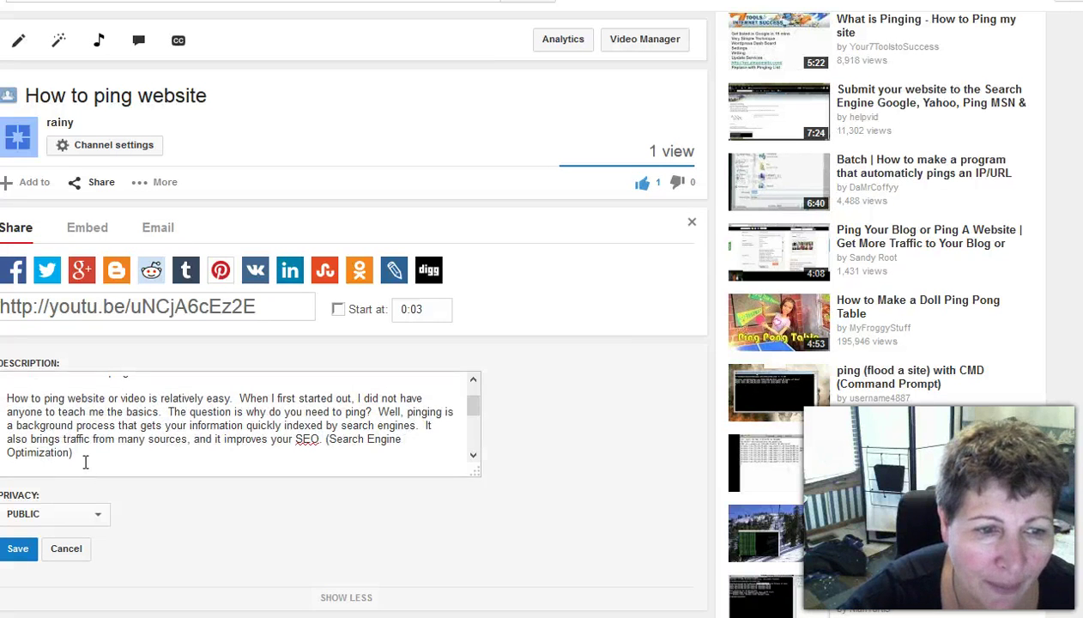
left_click(70, 455, "shift")
left_click(50, 429)
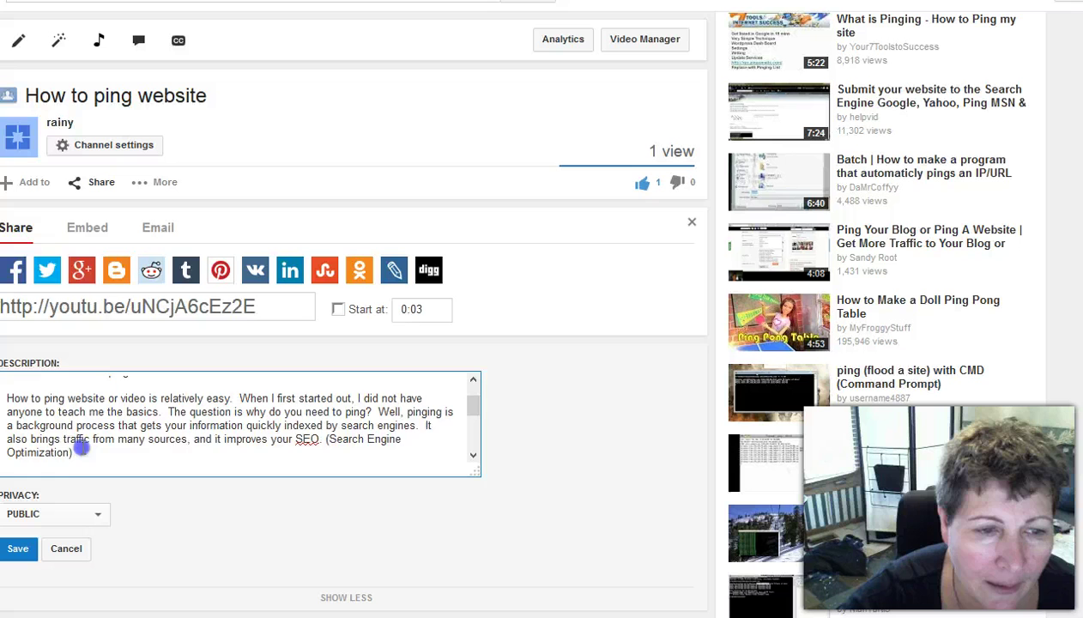
left_click_drag(74, 452, 10, 393)
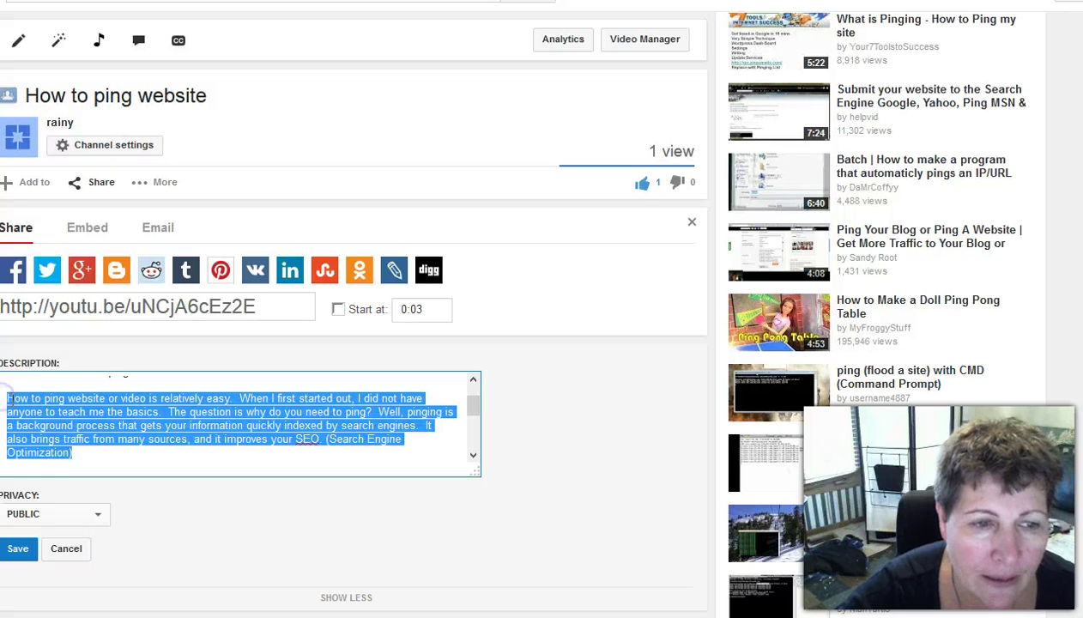
right_click(8, 397)
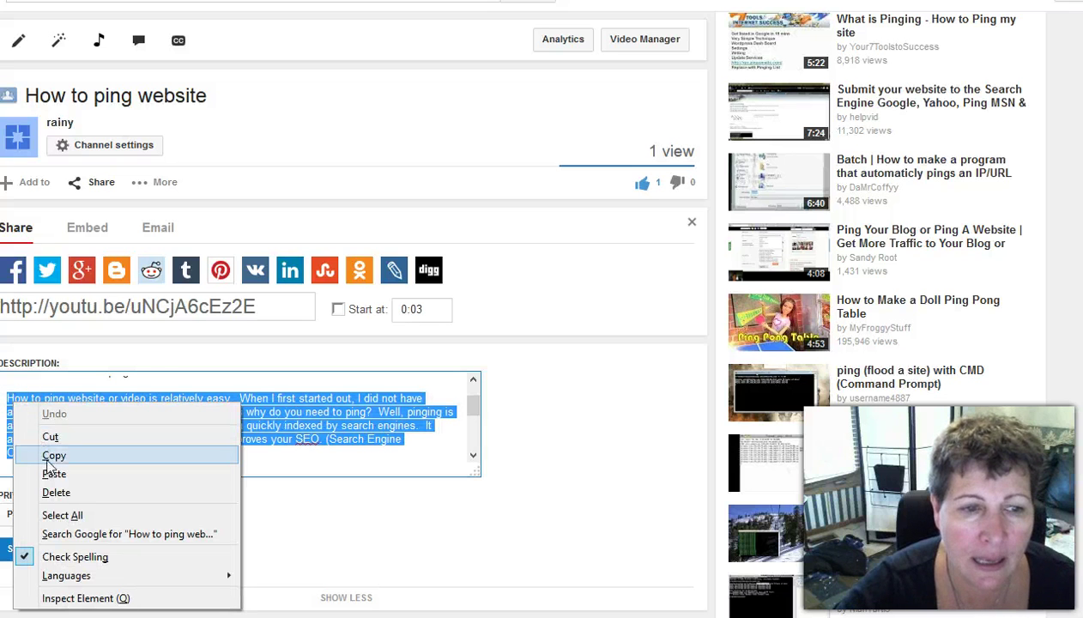
left_click(53, 458)
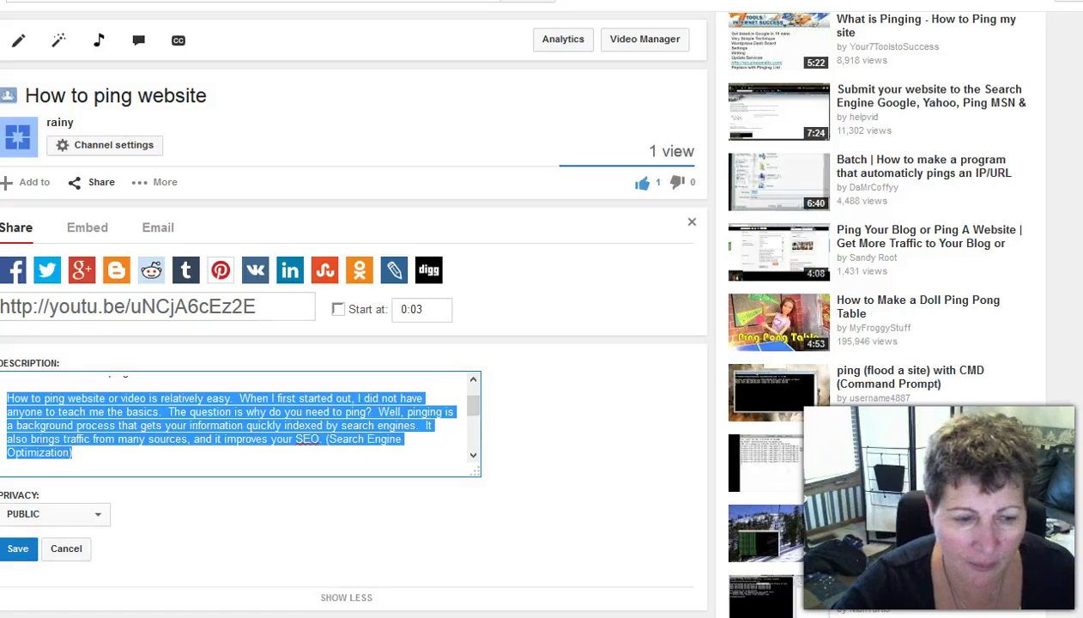
Switch back to the Social Monkee submission form and paste the copied paragraph into the Description field
key("alt+Tab")
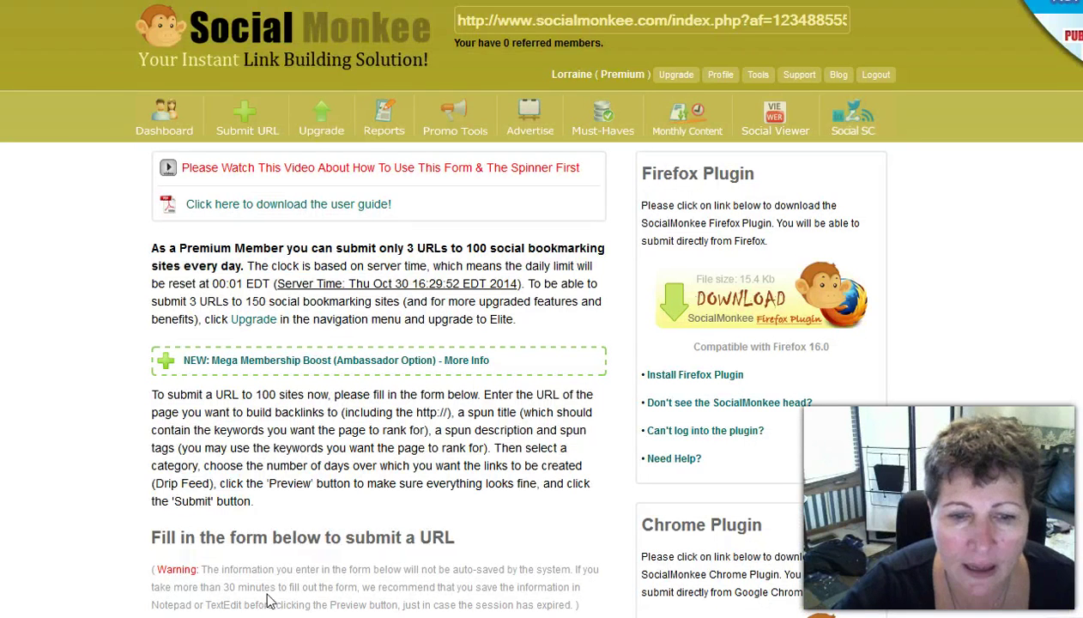
scroll(271, 595, "down", 4)
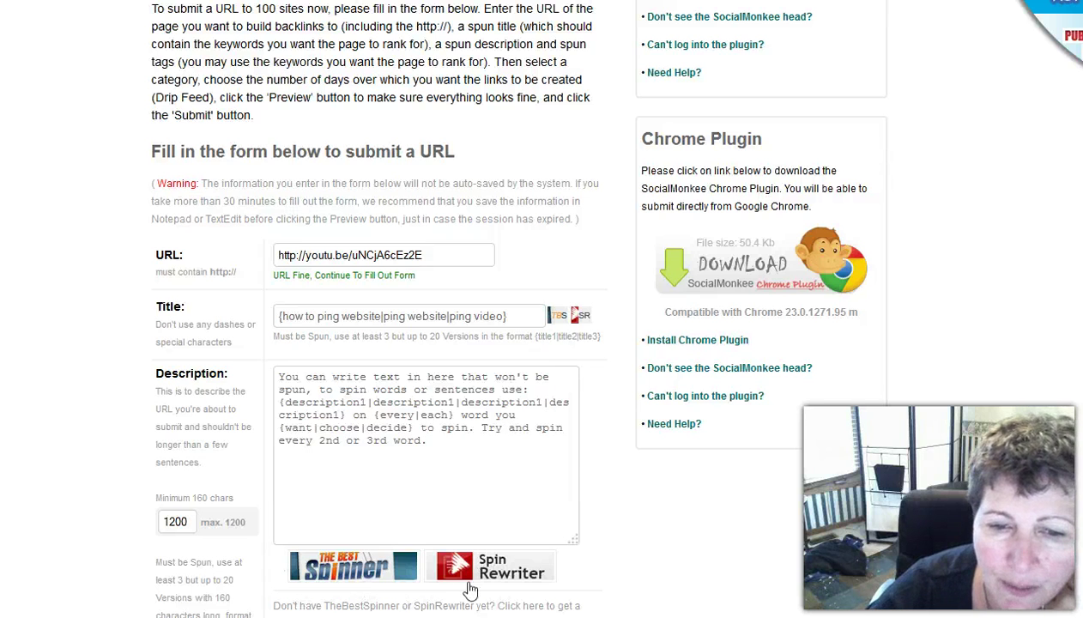
left_click(302, 390)
right_click(302, 391)
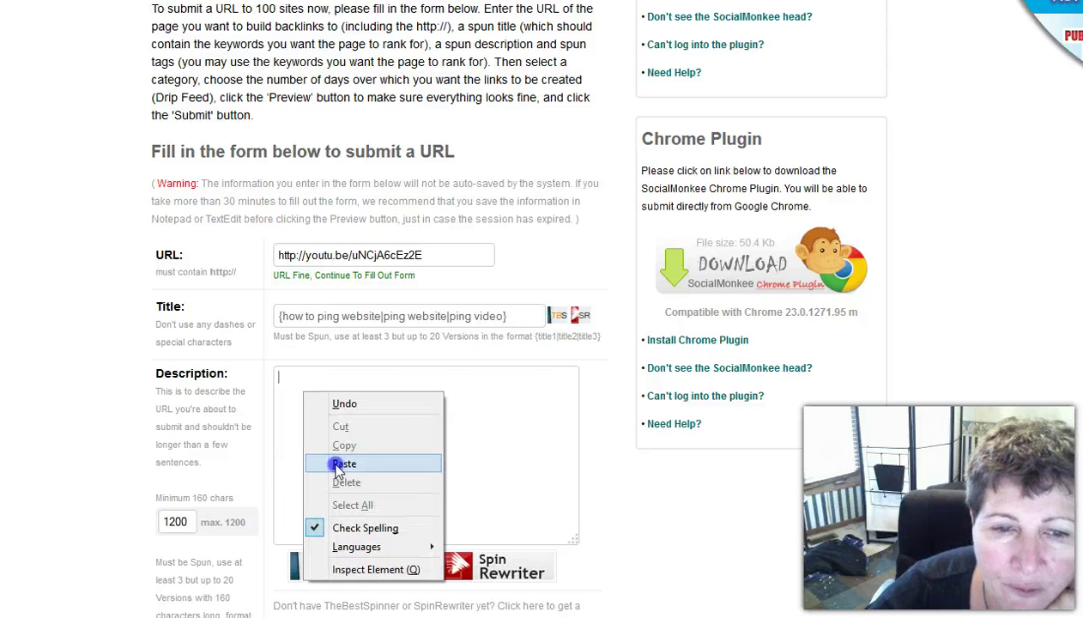
left_click(337, 470)
Delete the description's closing sentence starting "It also brings traffic" through "(Search Engine Optimization)" and spin the remaining text with The Best Spinner
left_click_drag(541, 476, 387, 455)
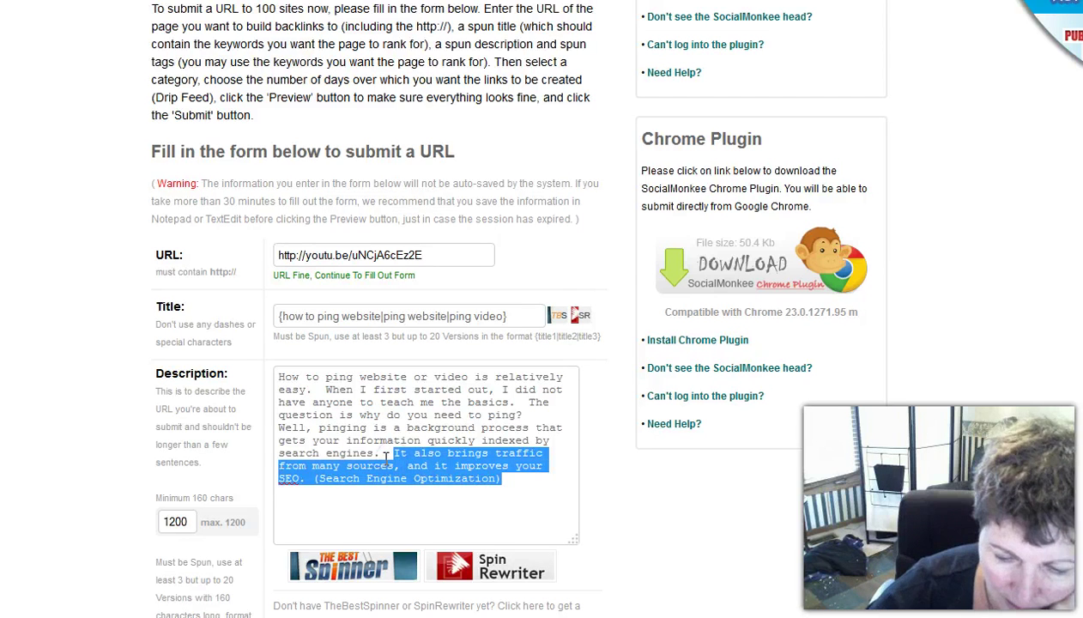
key("BackSpace")
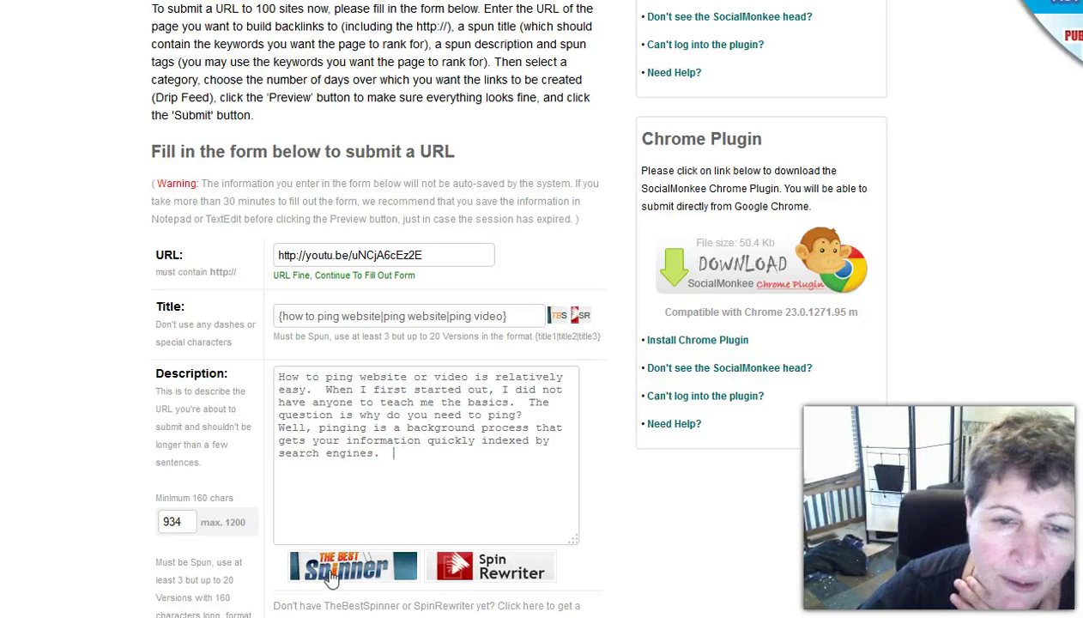
left_click(330, 575)
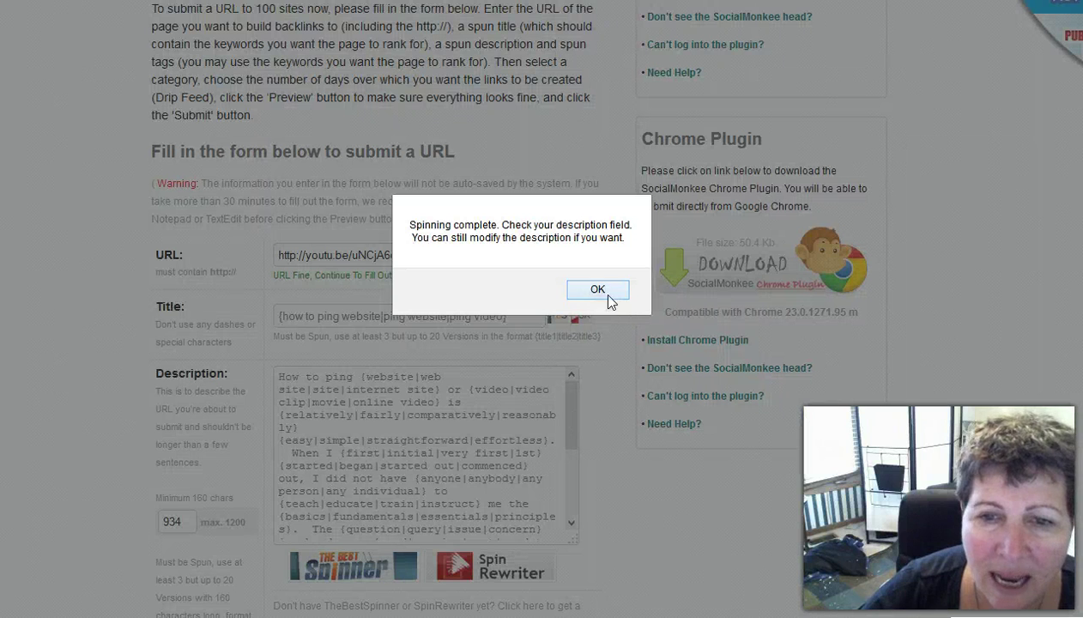
left_click(598, 290)
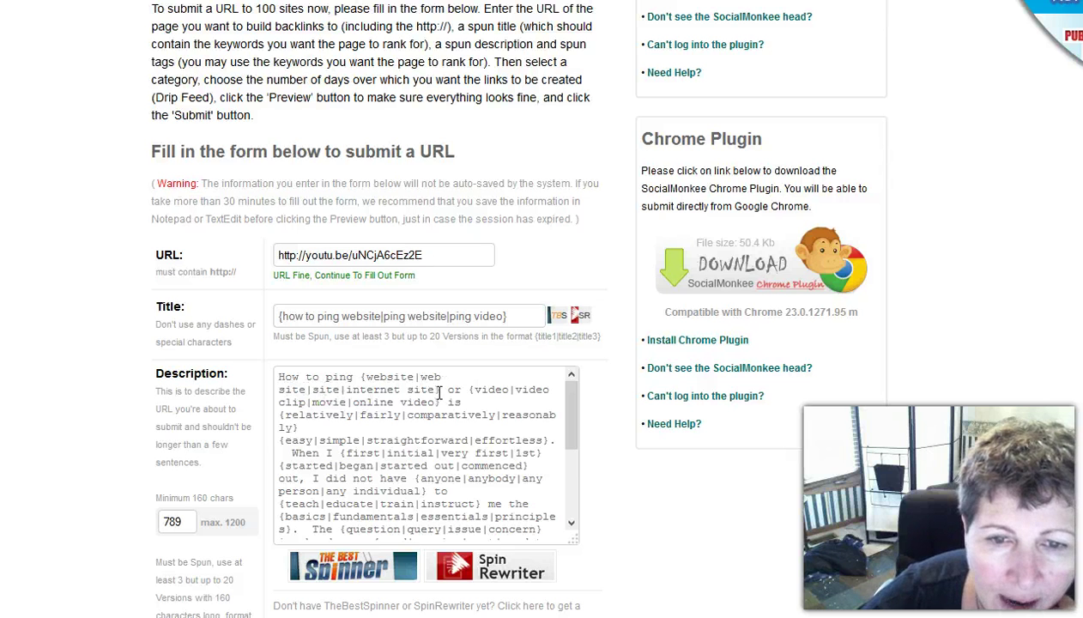
Remove the alternatives "site" and "internet site" from the description's first spin group and review the rest of the spun text
left_click_drag(438, 392, 307, 389)
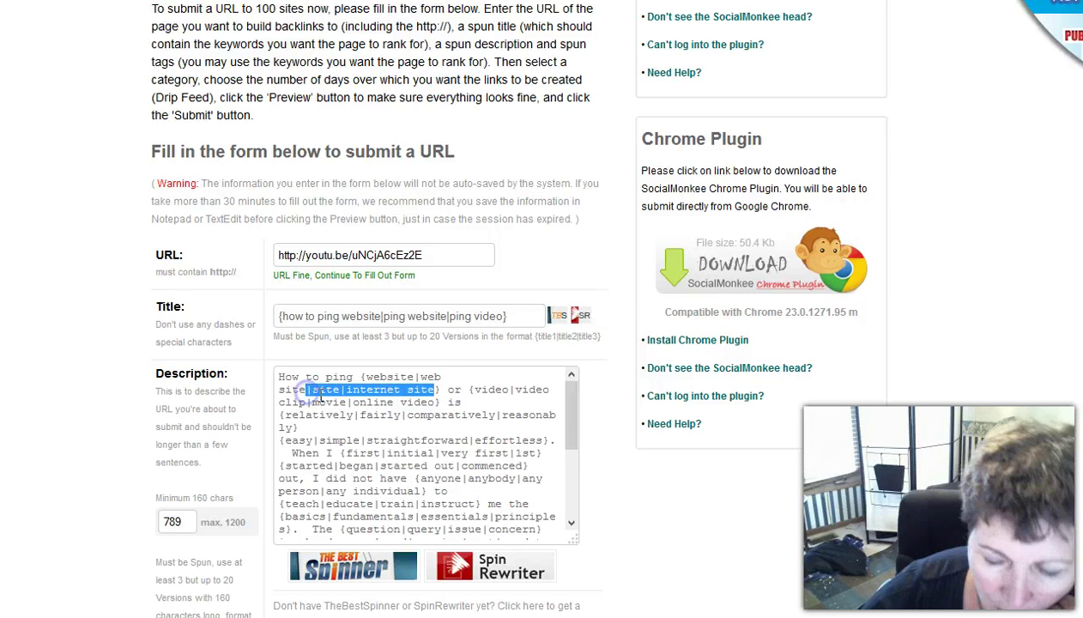
key("BackSpace")
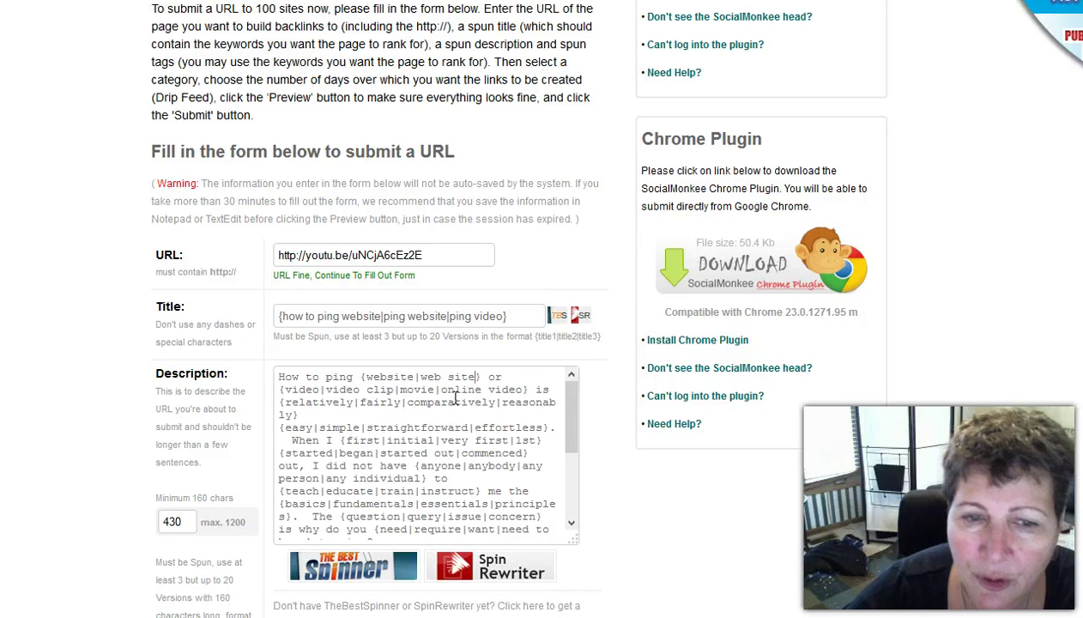
scroll(565, 385, "down", 1)
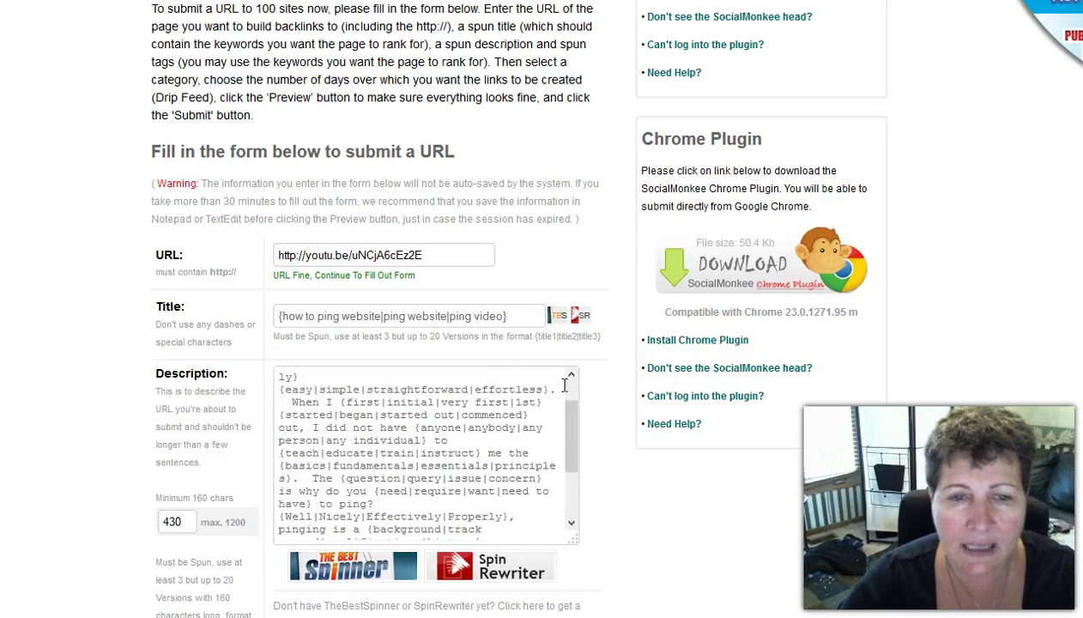
scroll(564, 385, "down", 1)
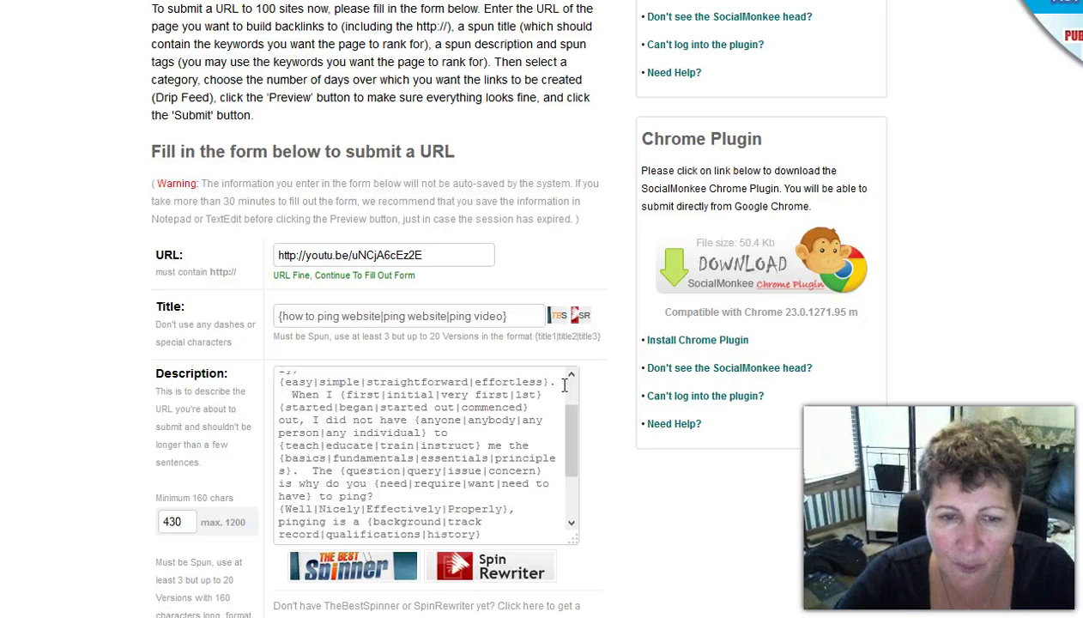
scroll(565, 385, "down", 1)
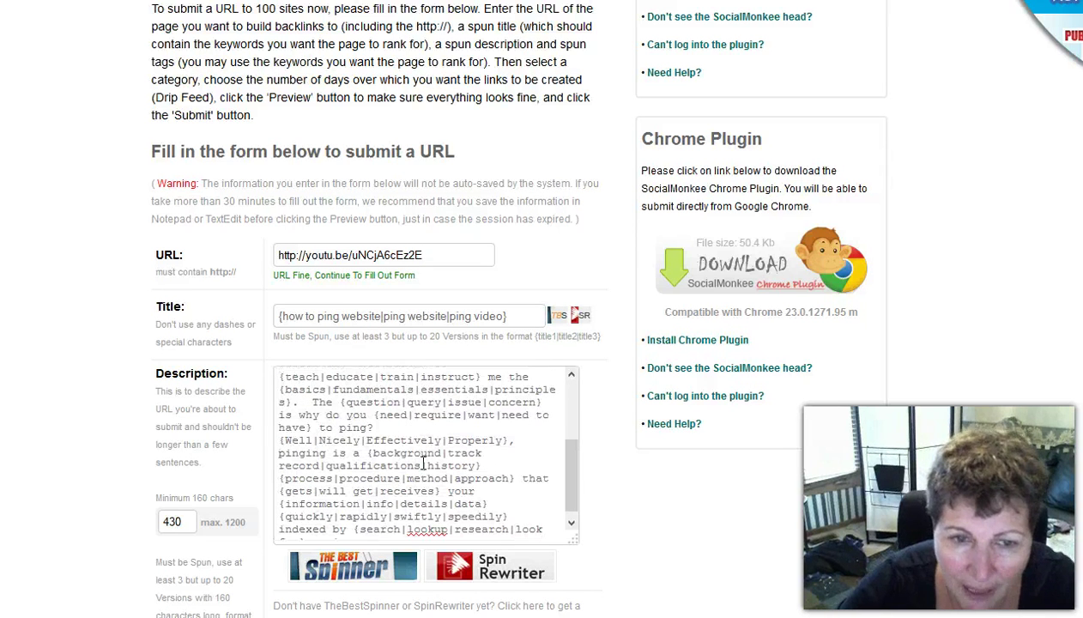
Check the end of the spun description and generate a preview of the submission
scroll(389, 444, "down", 1)
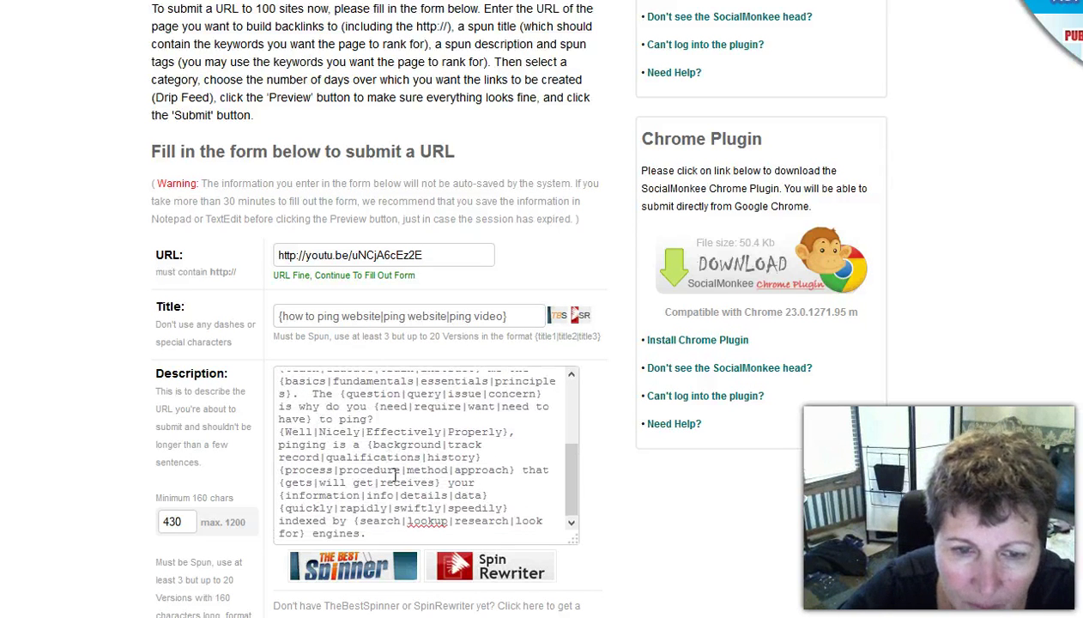
scroll(394, 474, "down", 5)
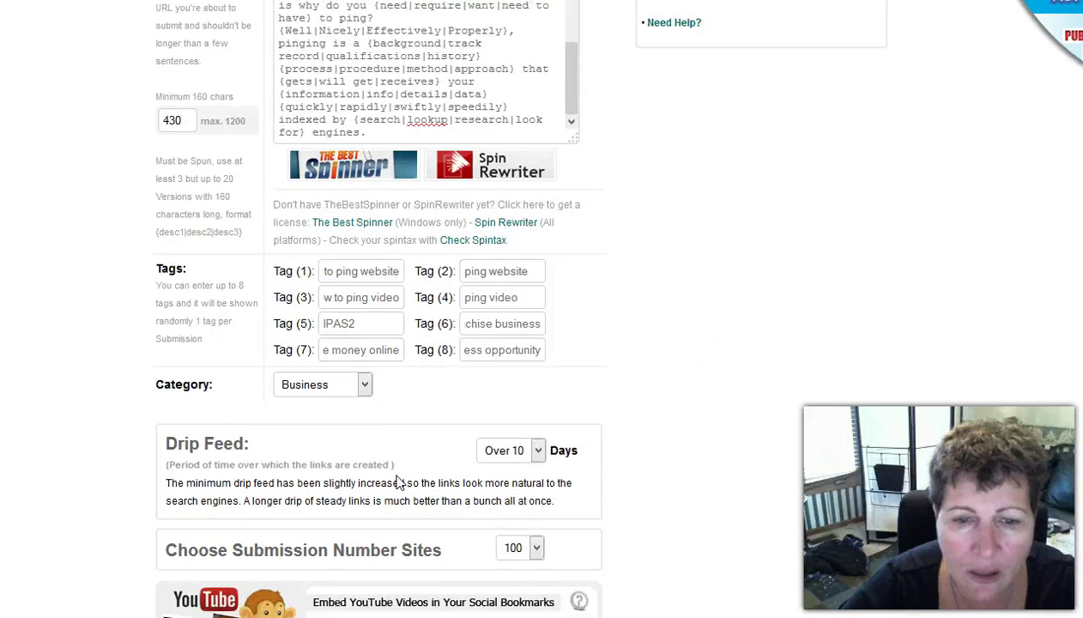
scroll(397, 483, "down", 6)
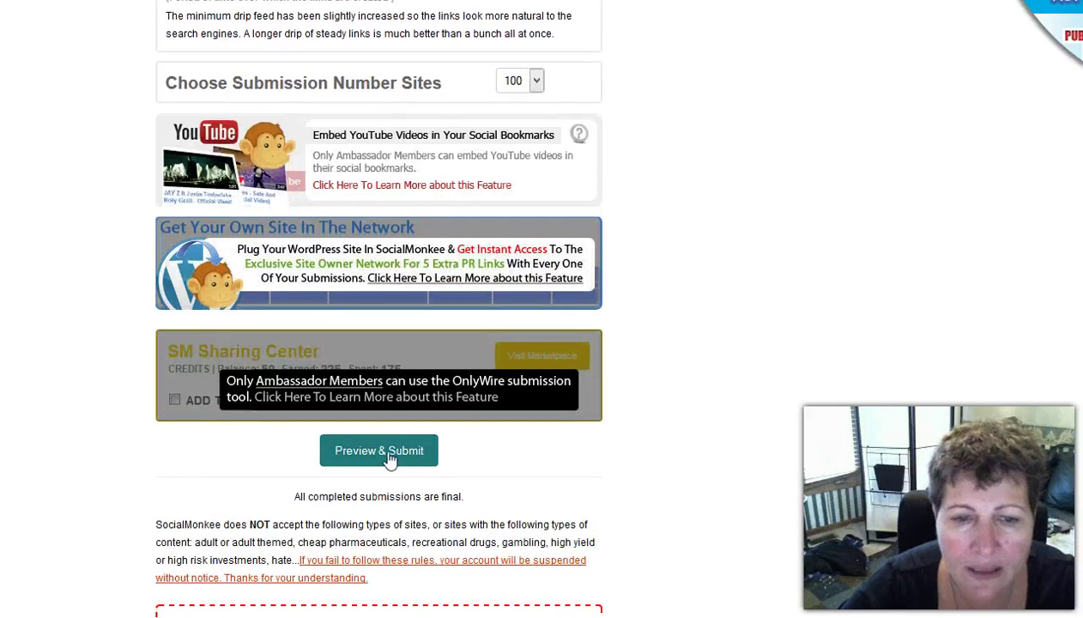
left_click(383, 450)
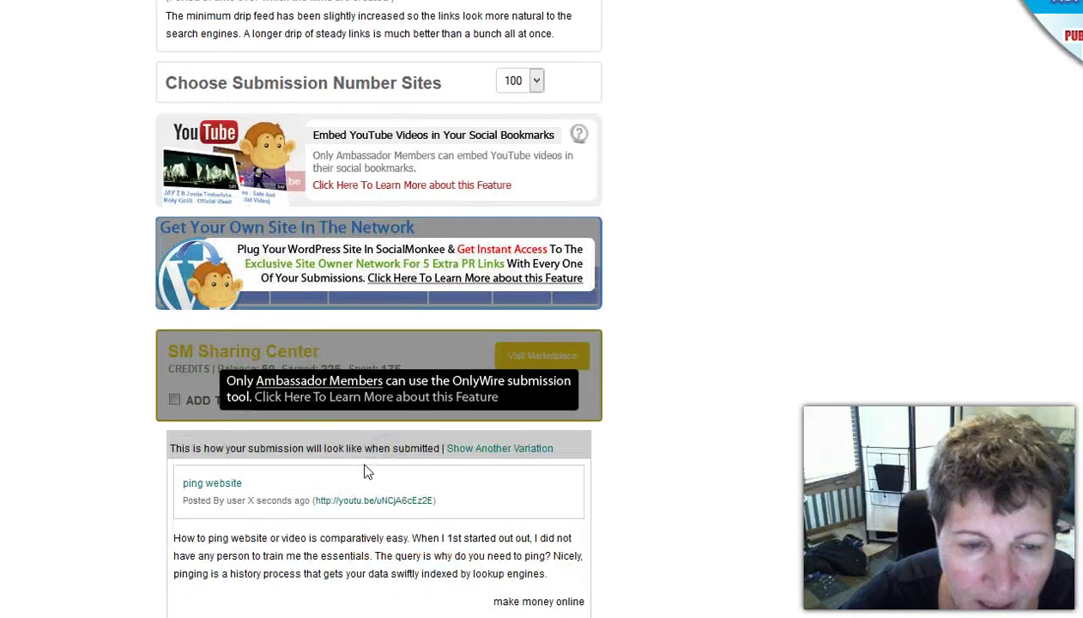
scroll(367, 471, "down", 3)
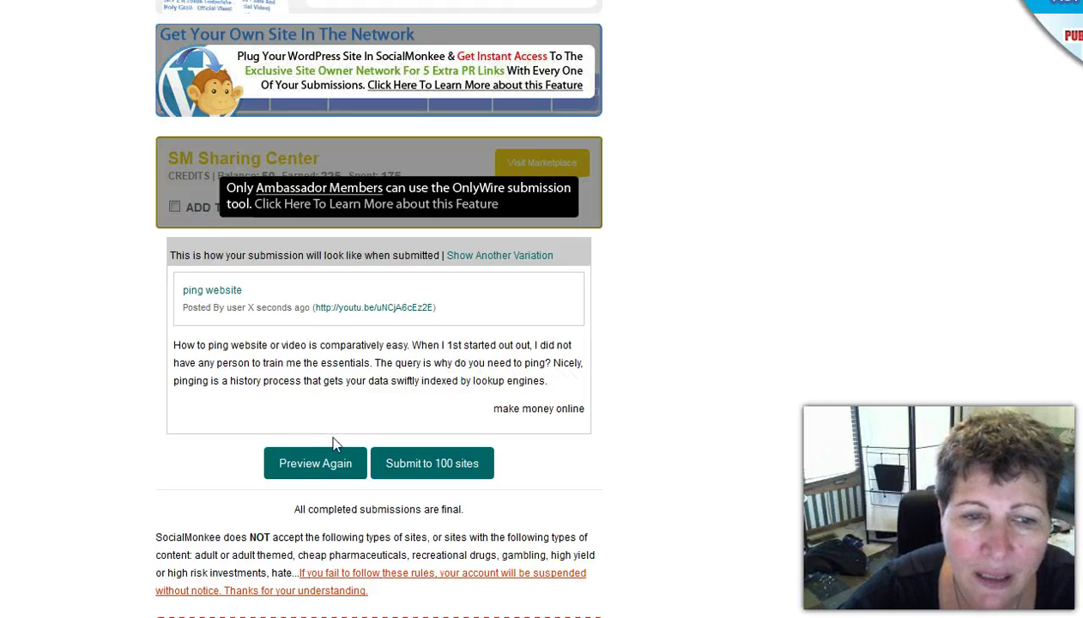
Remove the alternative "Nicely" from the spin group that starts with "Well" in the description
scroll(307, 287, "up", 5)
scroll(307, 287, "up", 4)
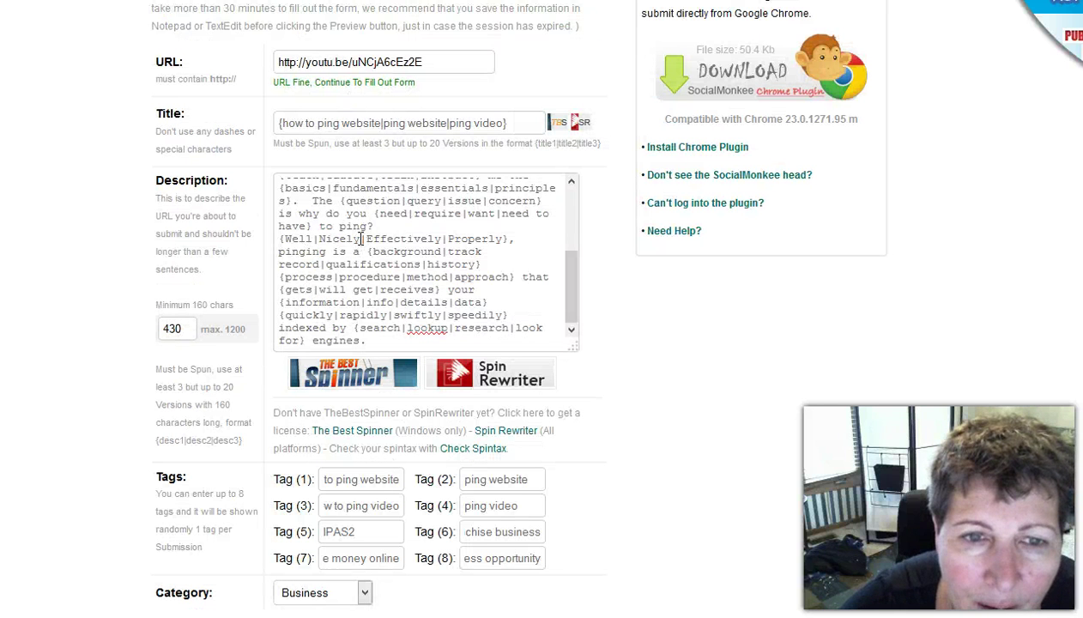
left_click_drag(365, 241, 318, 240)
key("BackSpace")
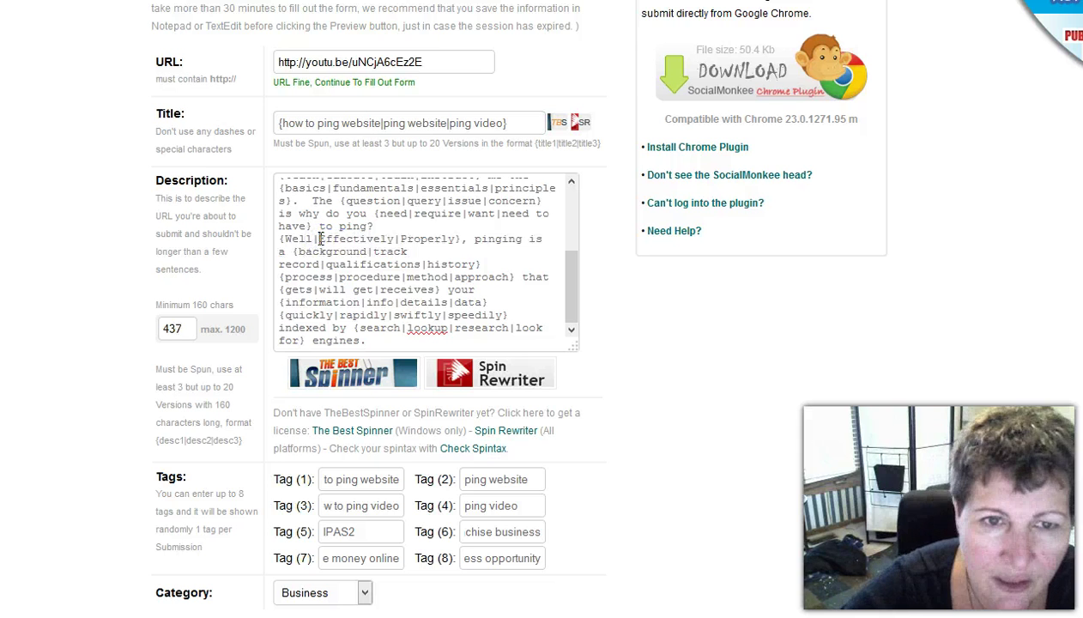
Preview the submission again with the edited description and submit the URL to 100 sites
scroll(266, 352, "down", 9)
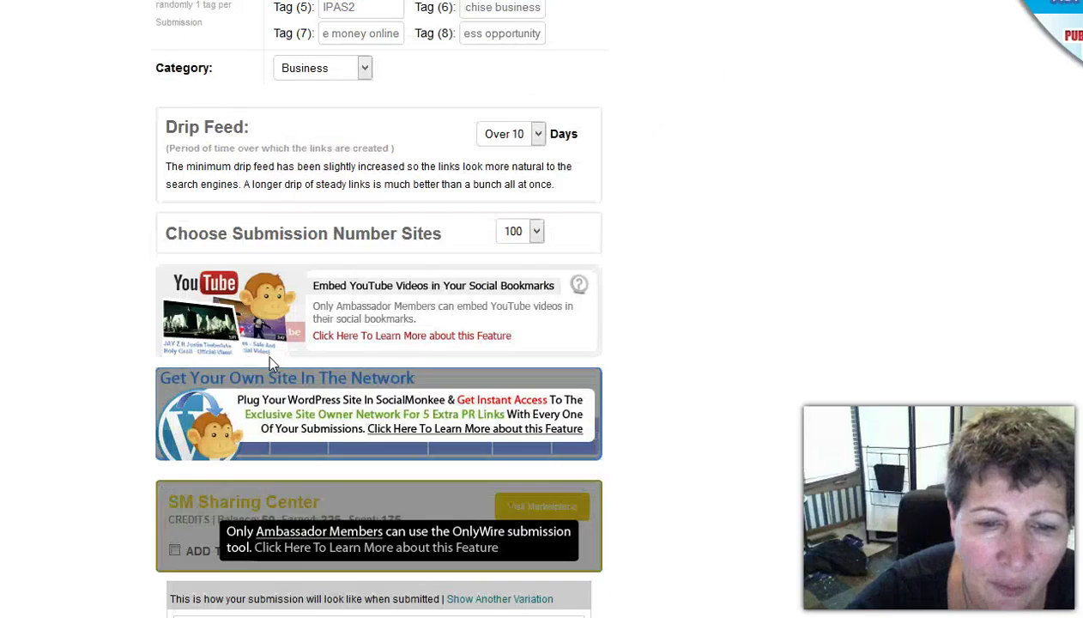
scroll(271, 358, "down", 3)
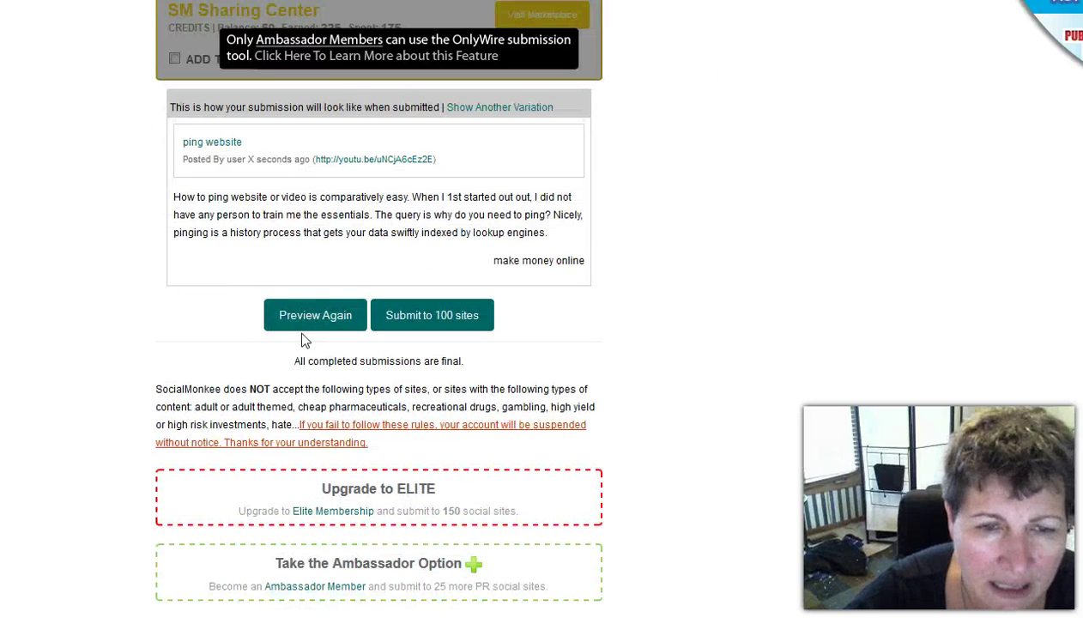
left_click(308, 326)
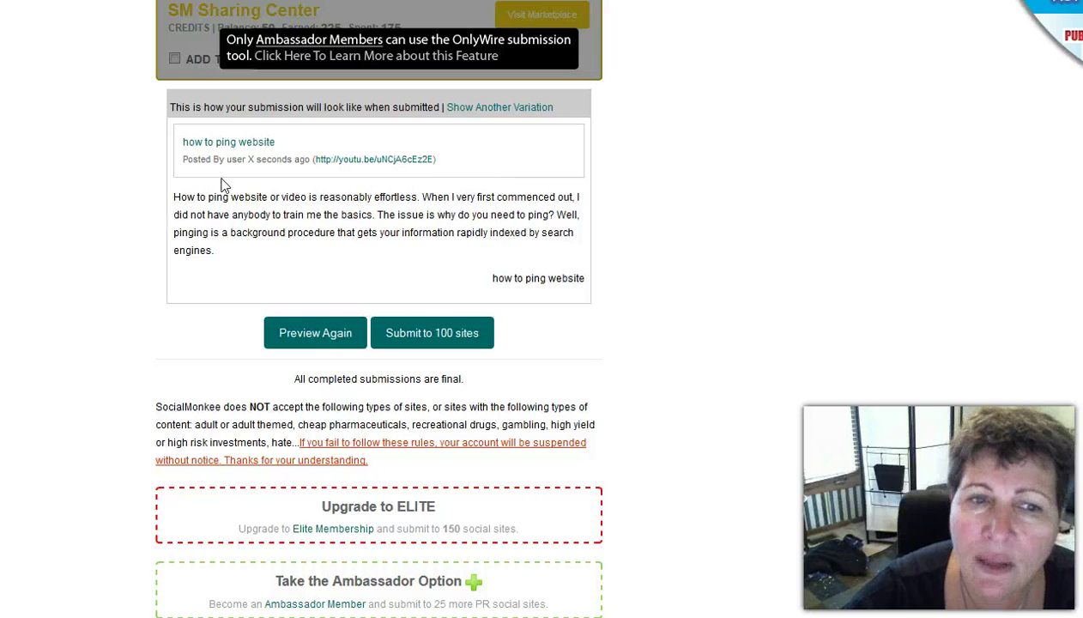
left_click(393, 332)
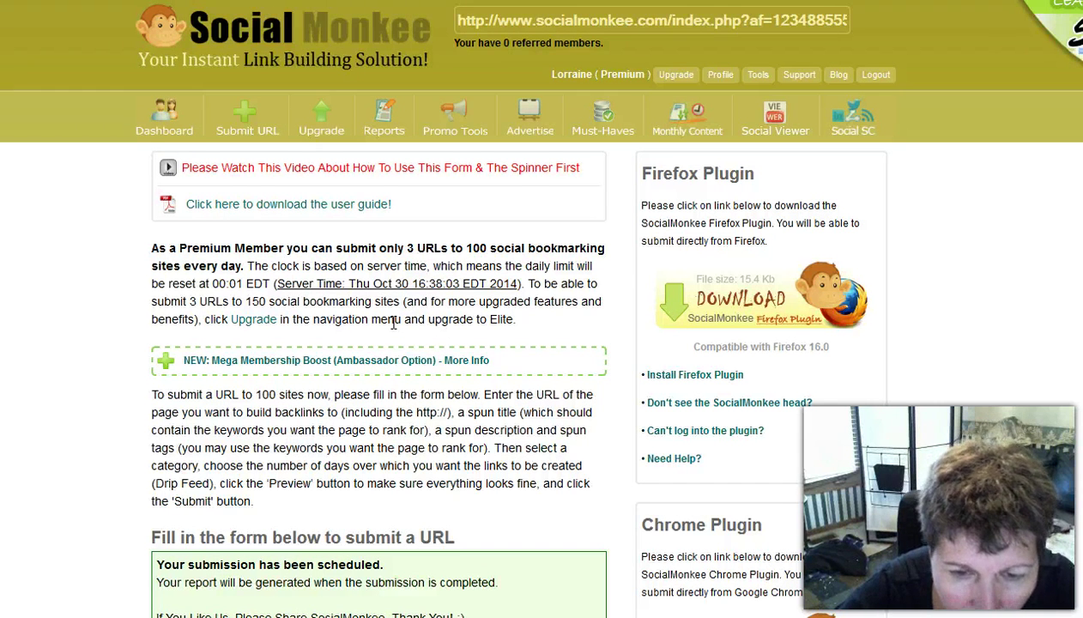
scroll(393, 321, "down", 2)
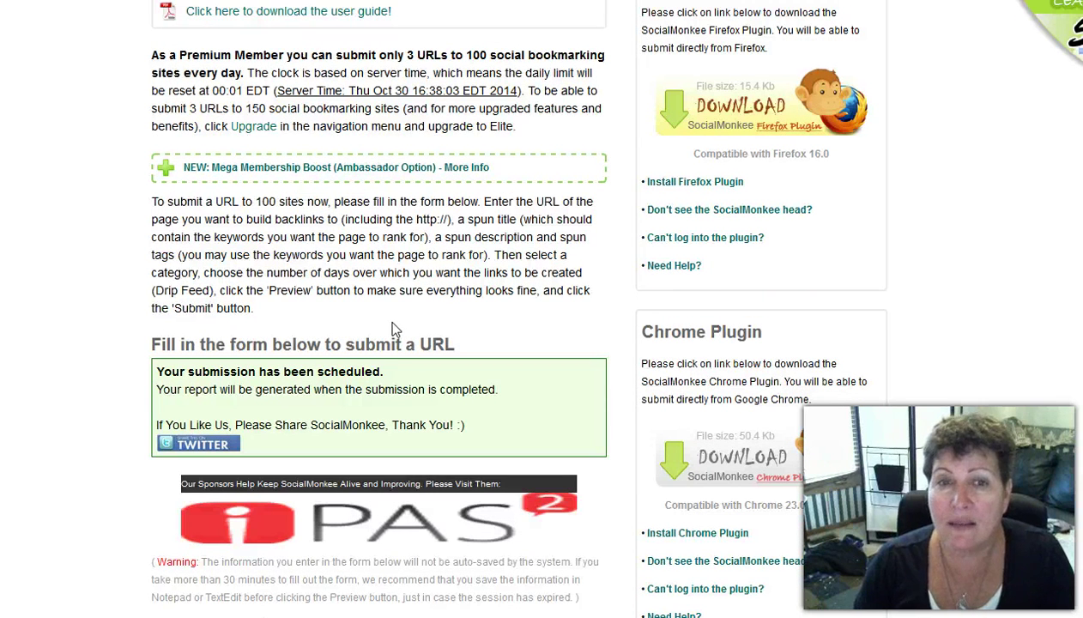
scroll(393, 328, "up", 2)
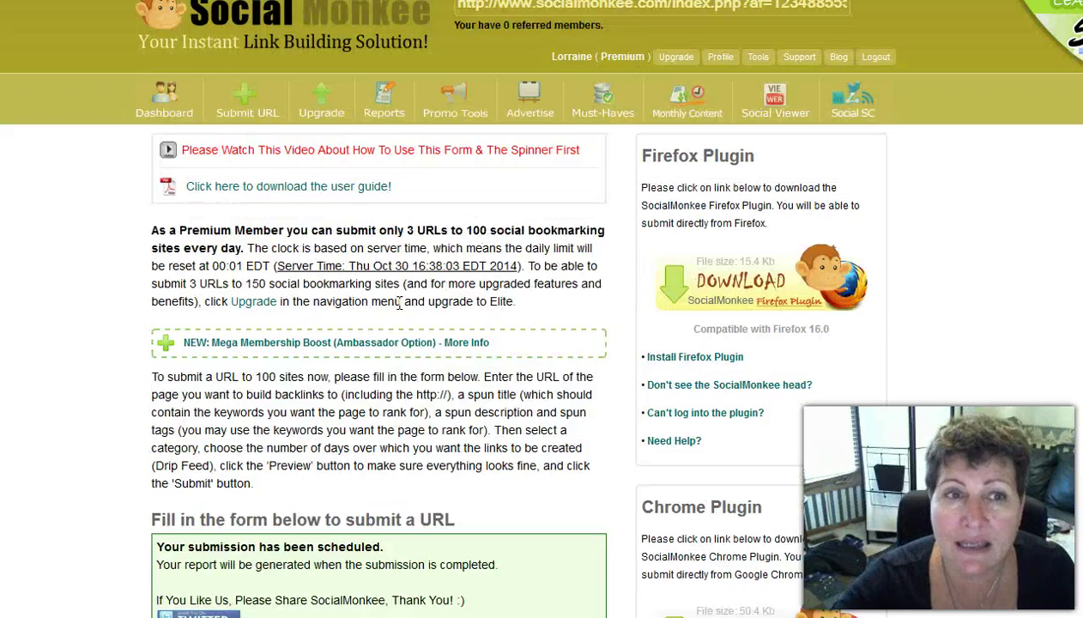
scroll(189, 146, "down", 6)
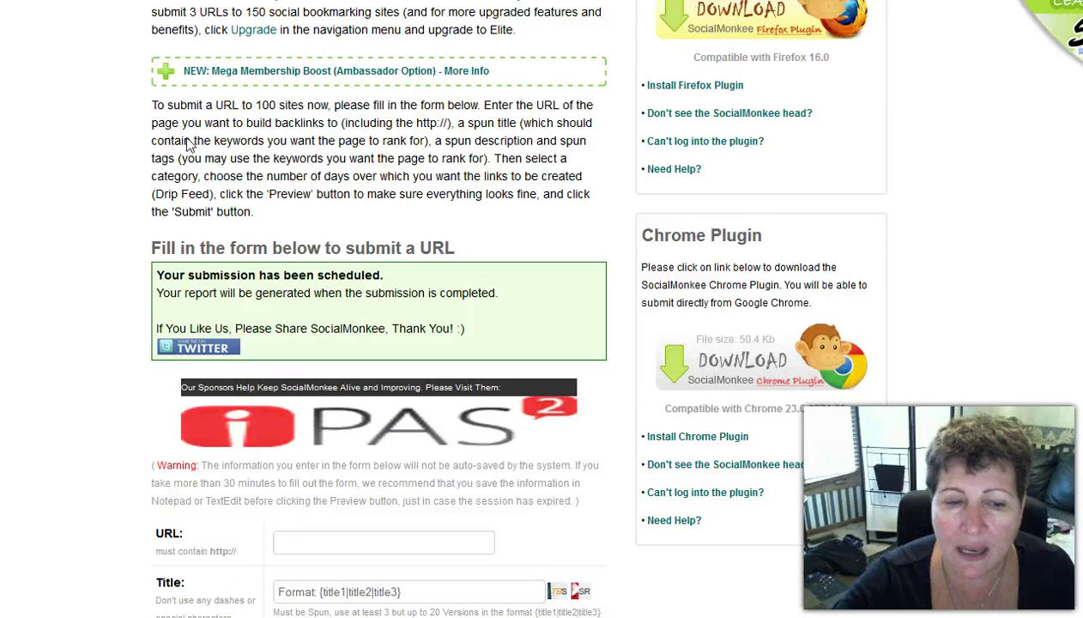